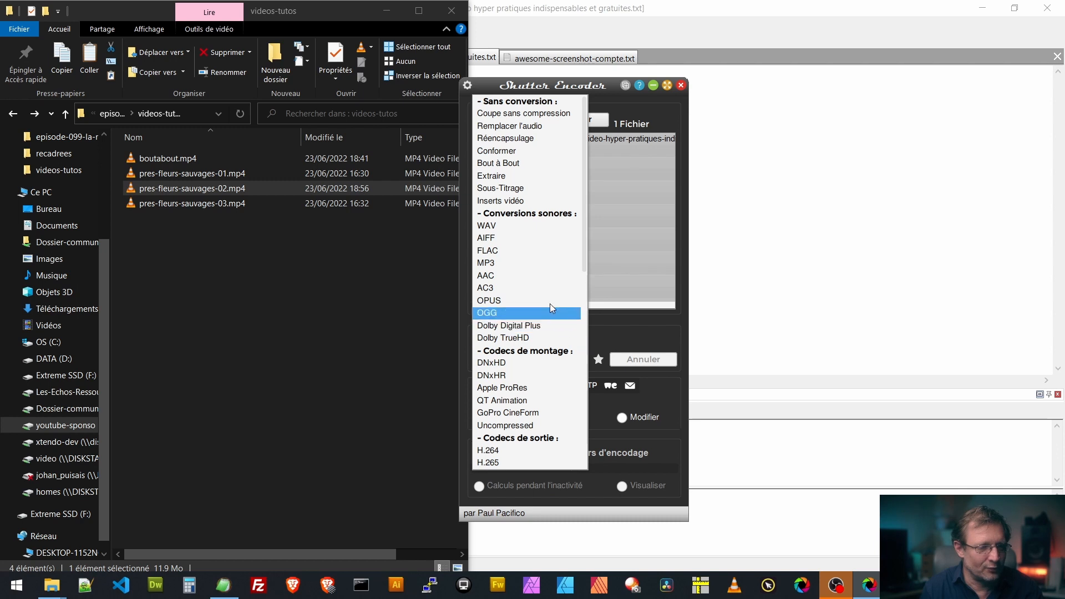
Launch the Sous-Titrage function on pres-fleurs-sauvages-02.mp4 and position the playhead at 00:00:01:28, where the bee approaches the flower
click(513, 188)
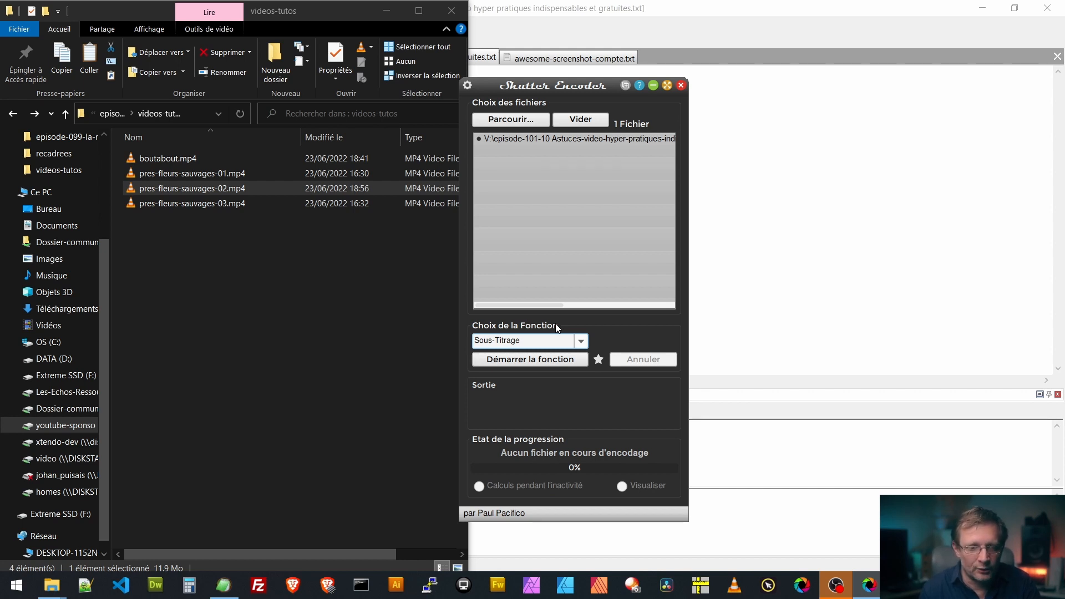
click(531, 361)
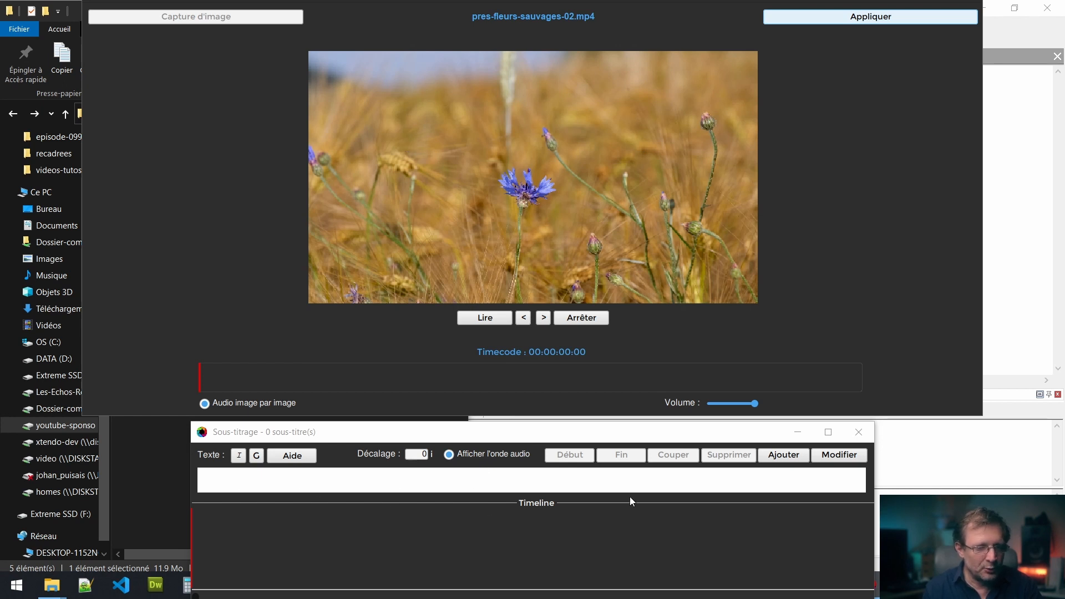
click(257, 376)
click(279, 377)
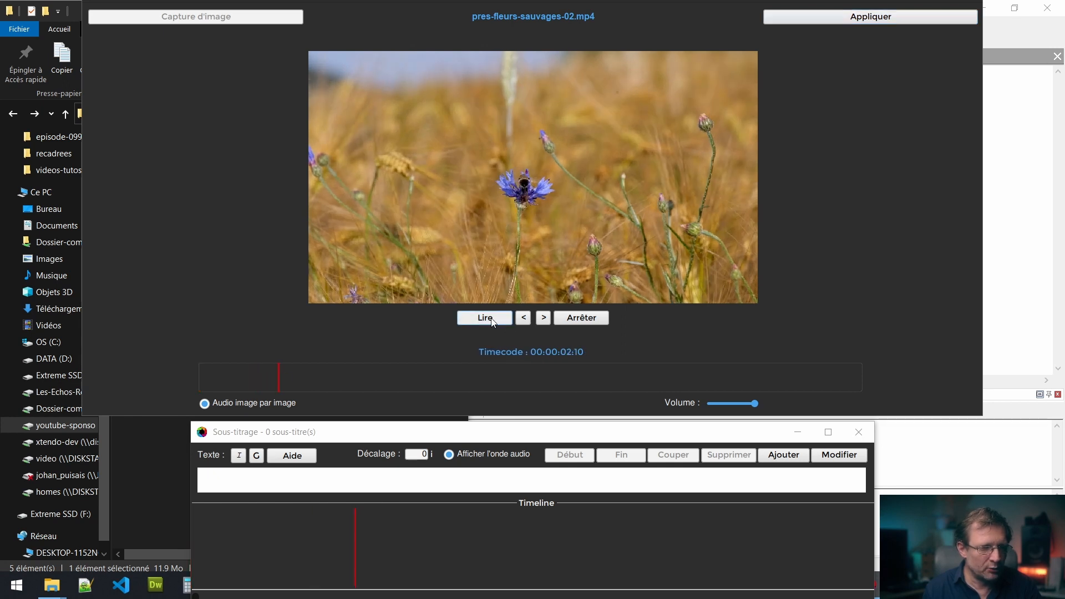
click(273, 380)
click(267, 382)
click(265, 382)
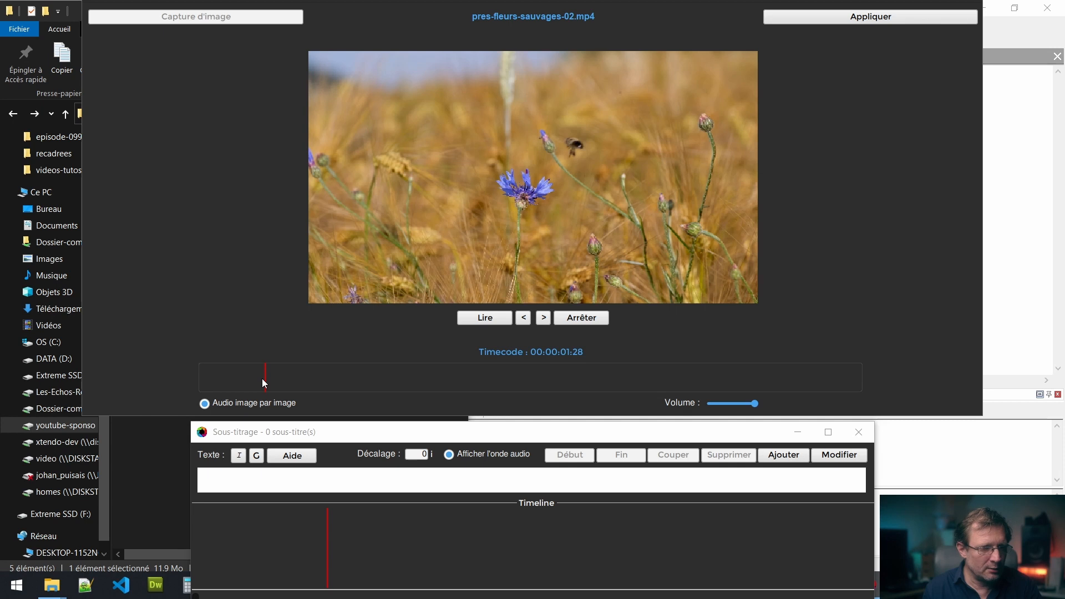
Add the subtitle "Notre butineuse arrive" at the playhead
click(459, 480)
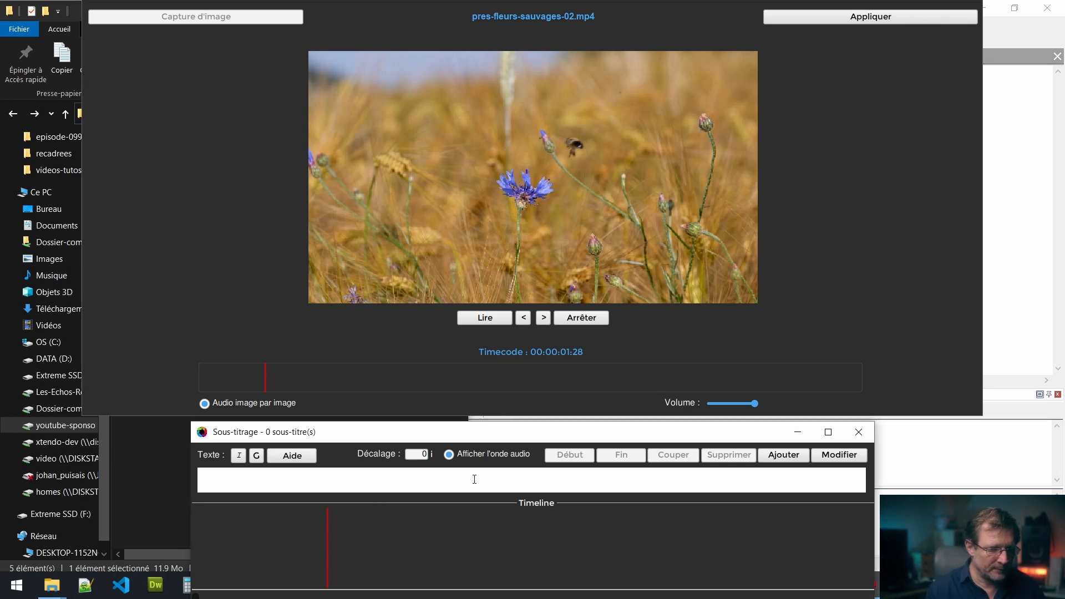
text(No)
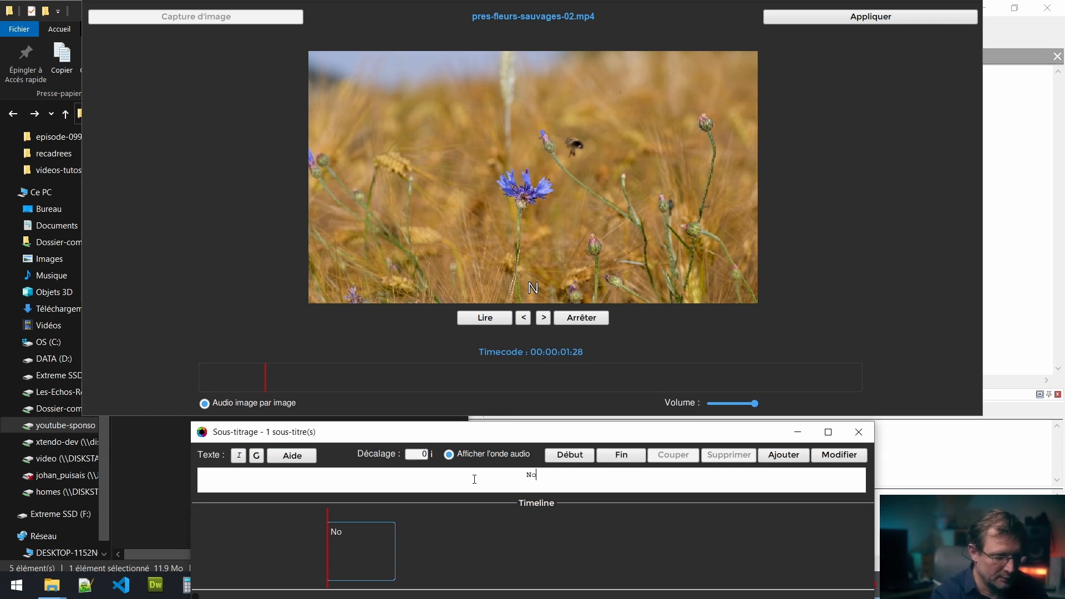
text(tre bu)
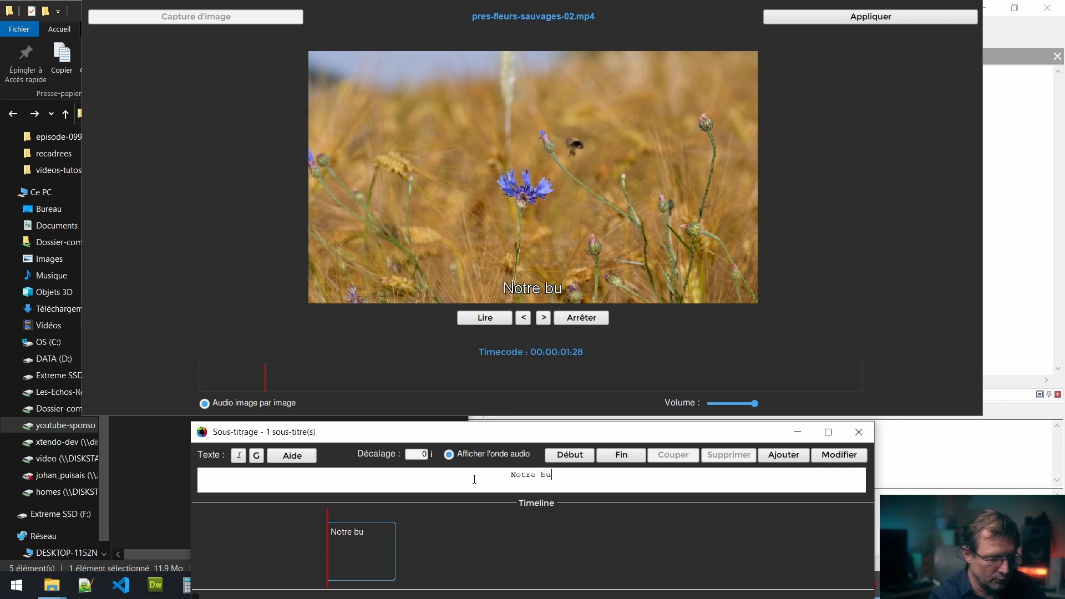
text(tineuse )
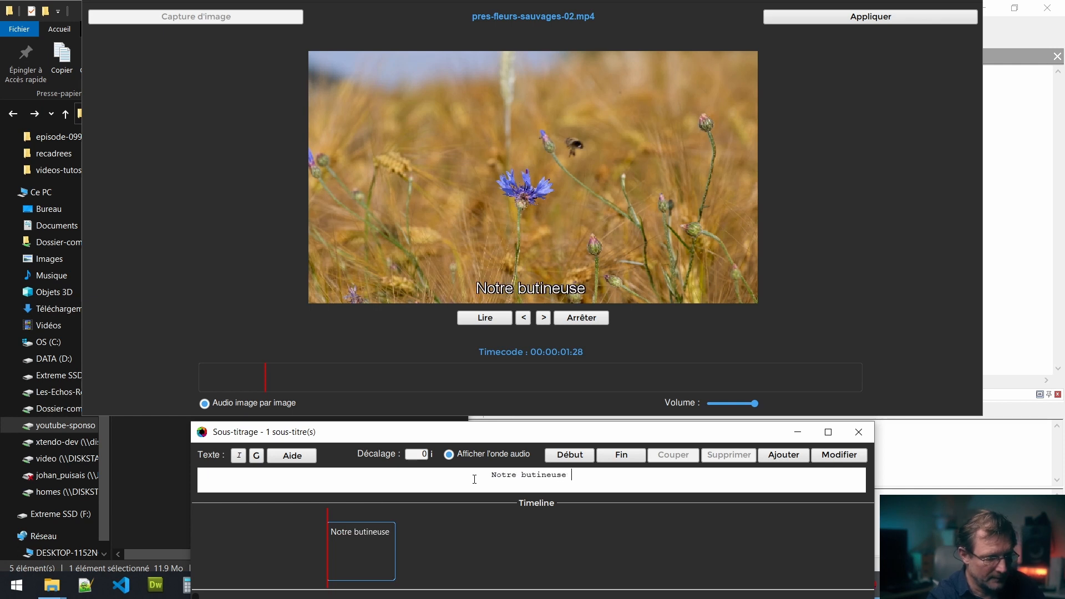
text(arrive)
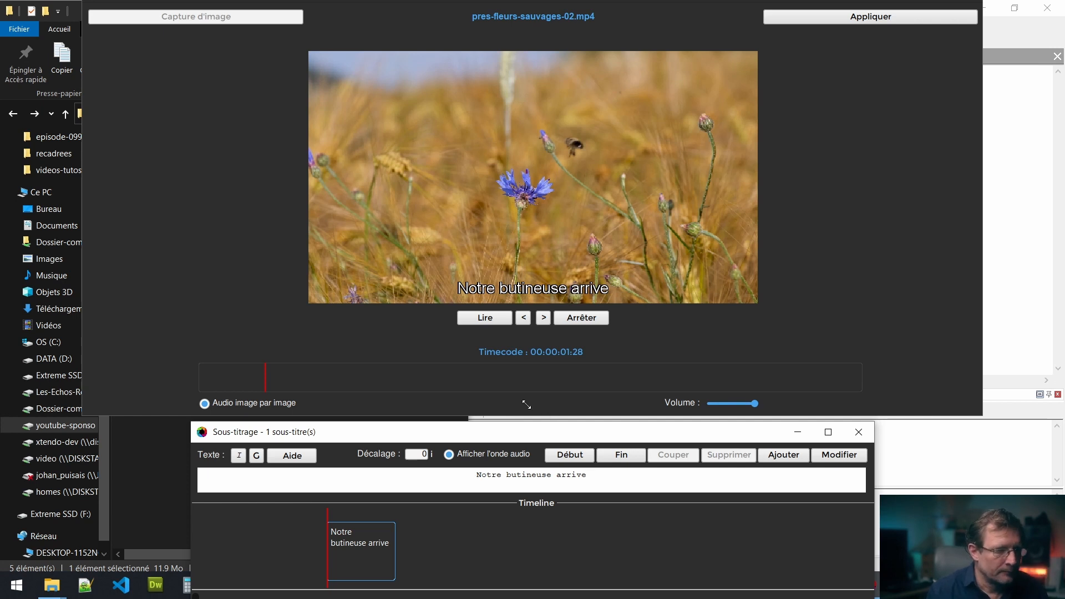
Add a second subtitle "Et elle s'en va" at timecode 00:00:07:27, where the bee flies off
click(374, 381)
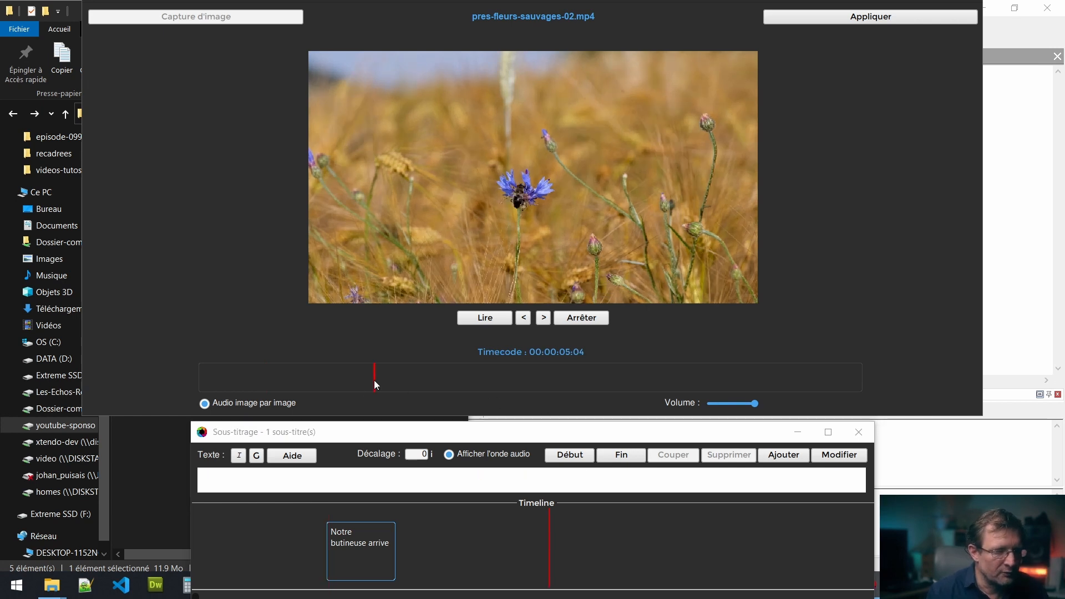
click(401, 382)
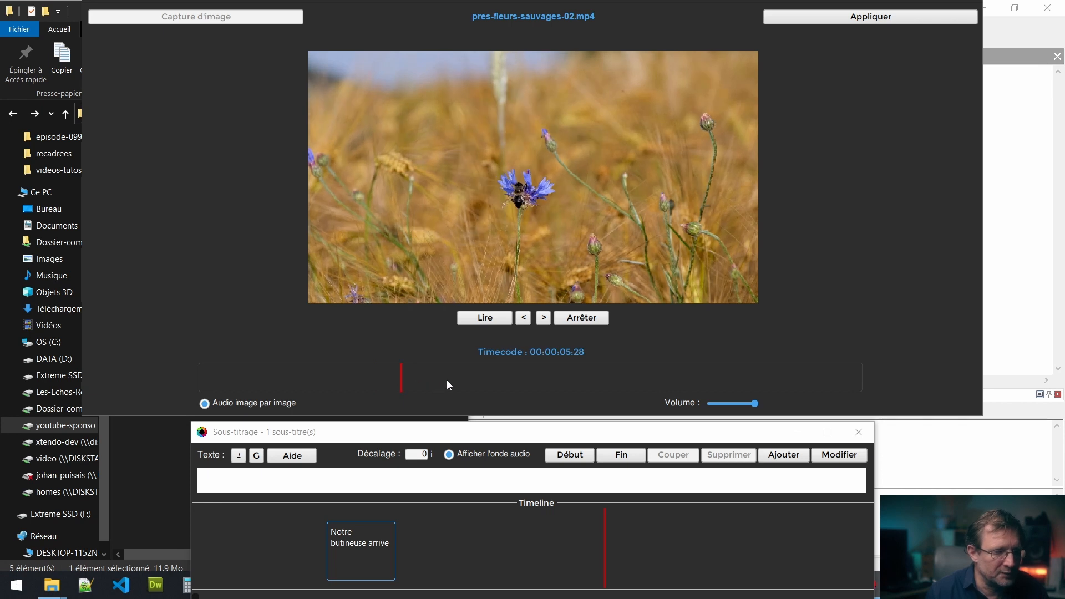
click(467, 378)
click(491, 382)
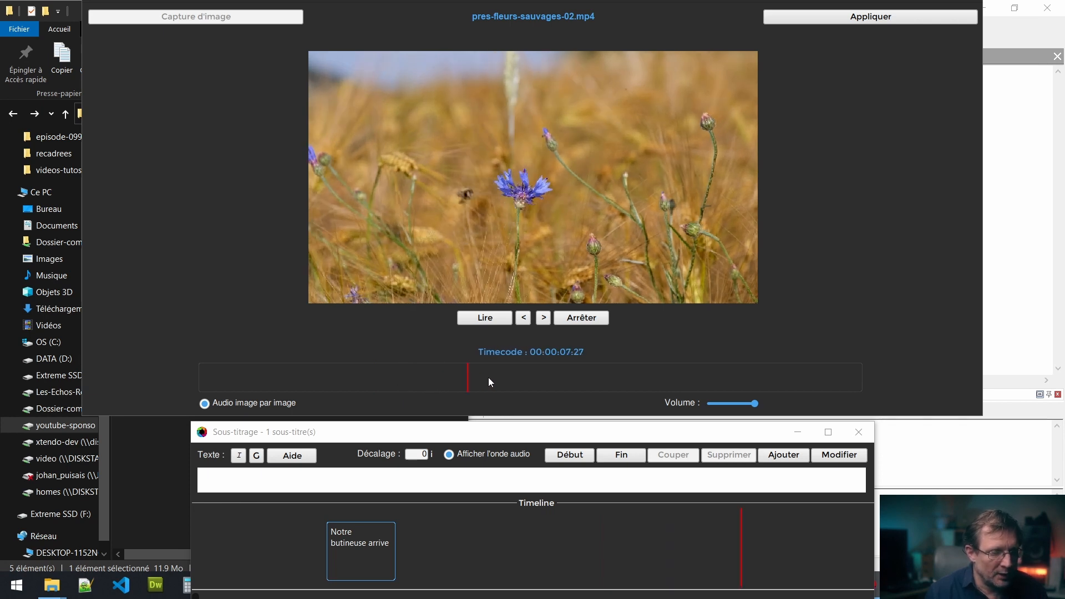
click(562, 483)
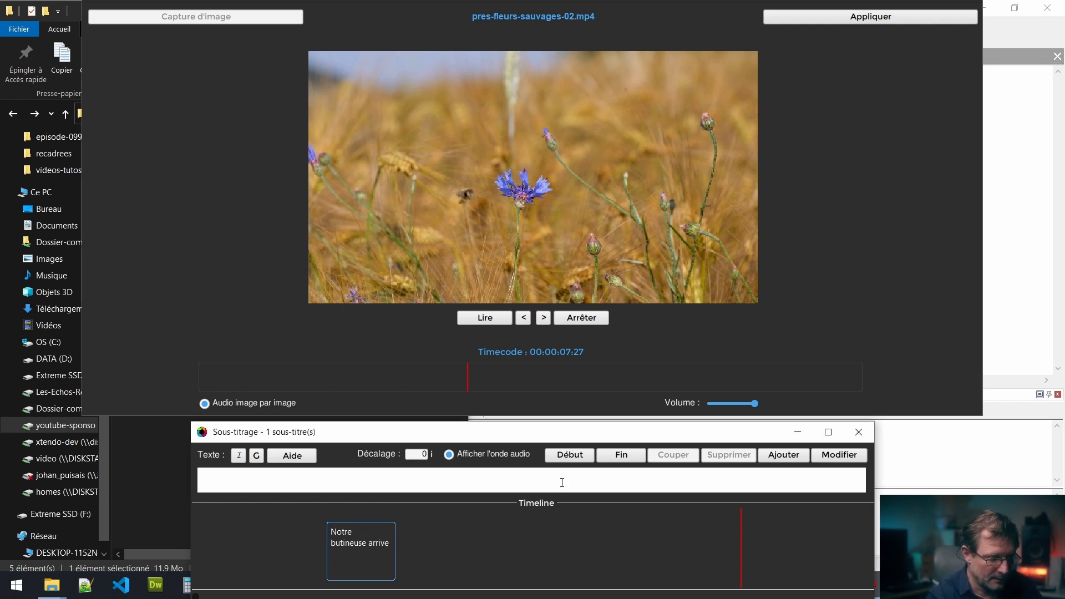
text(E)
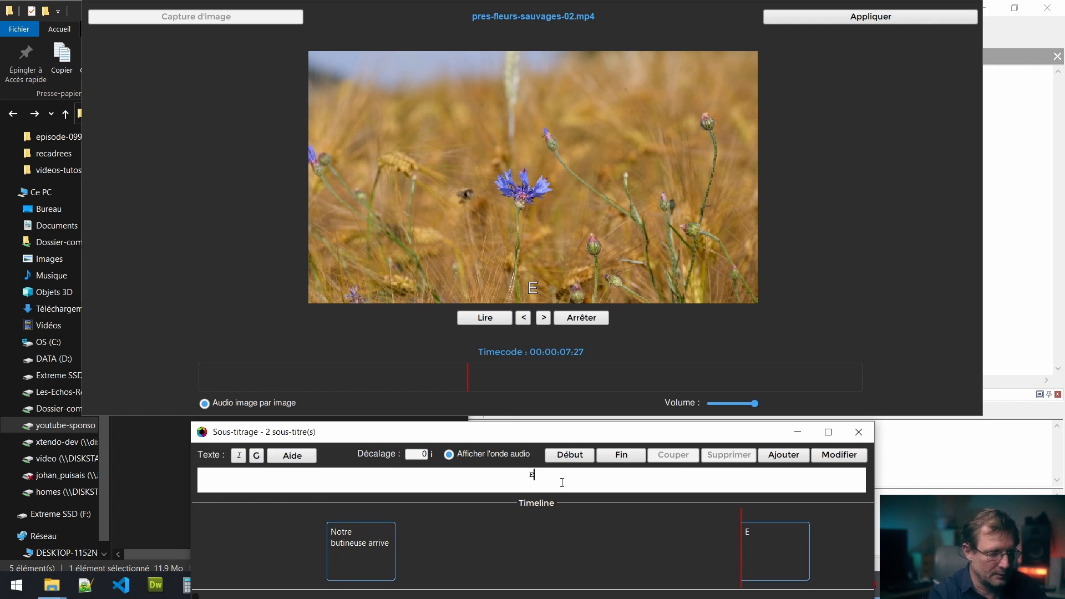
text(t elle s)
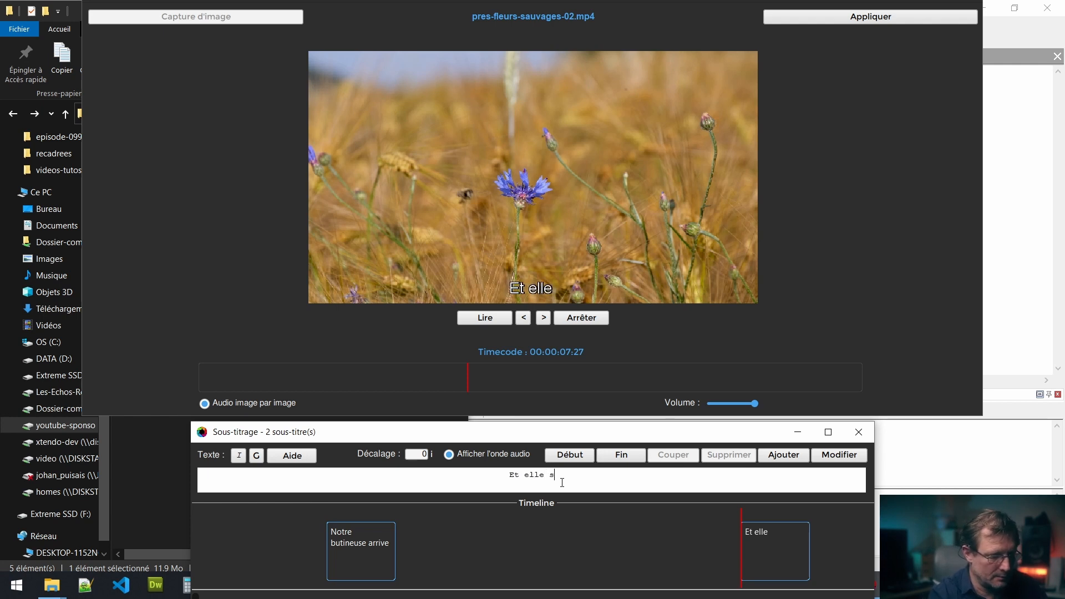
text('en va)
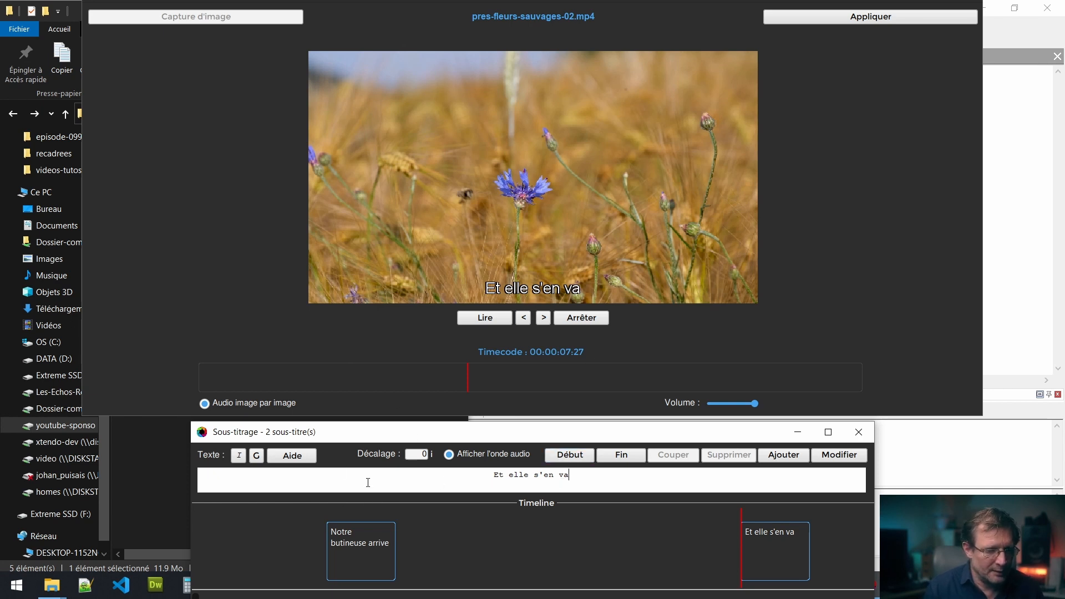
Shift both subtitle blocks slightly earlier on the timeline
click(363, 514)
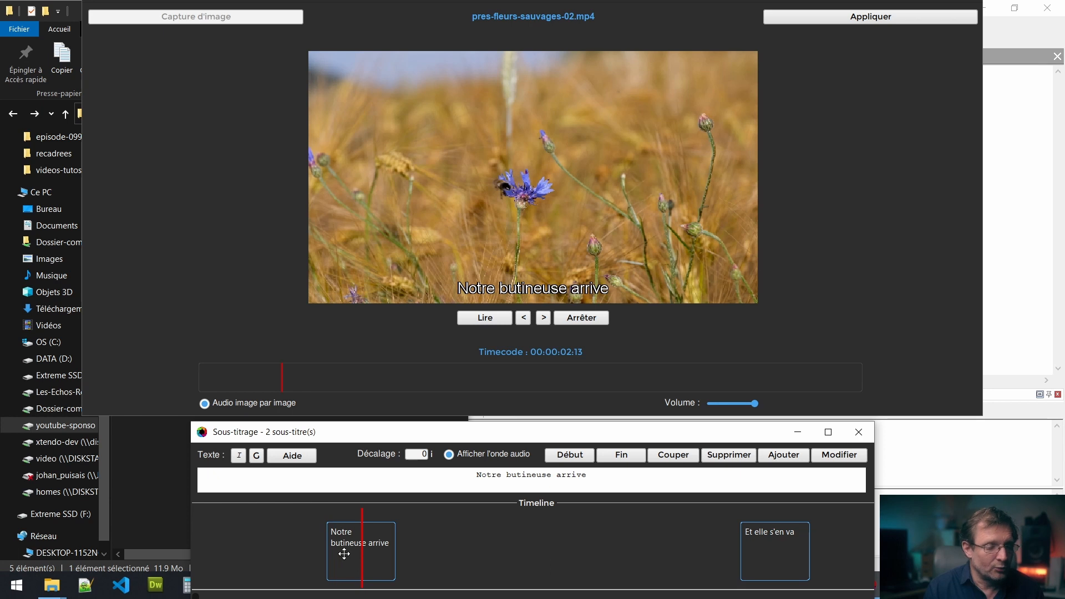
mouse_move(345, 553)
mouse_down()
mouse_move(364, 553)
mouse_move(330, 549)
mouse_up()
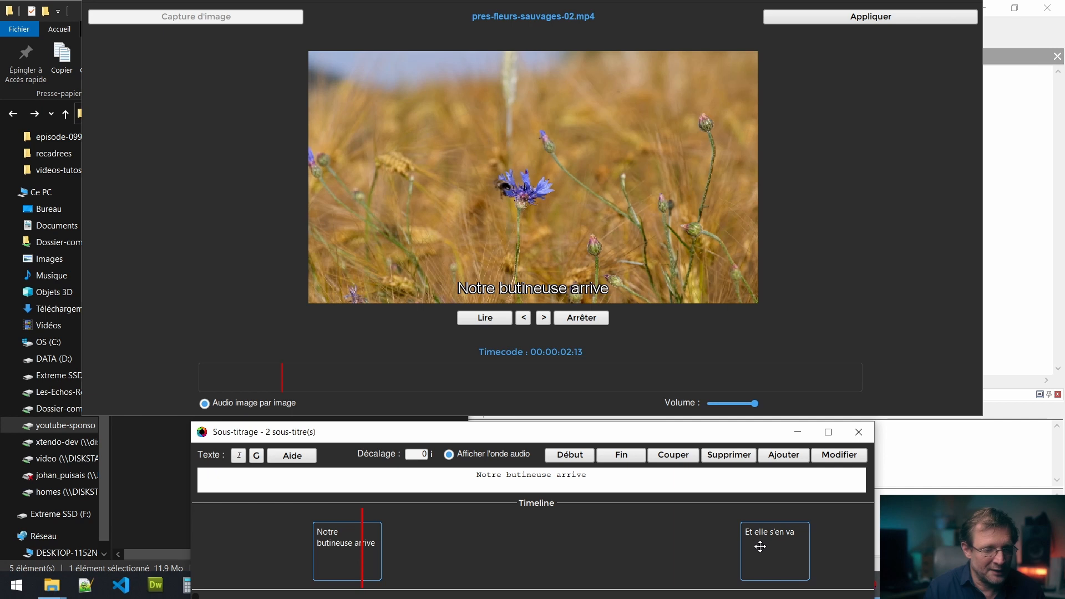
mouse_move(775, 551)
mouse_down()
mouse_move(729, 549)
mouse_move(762, 549)
mouse_up()
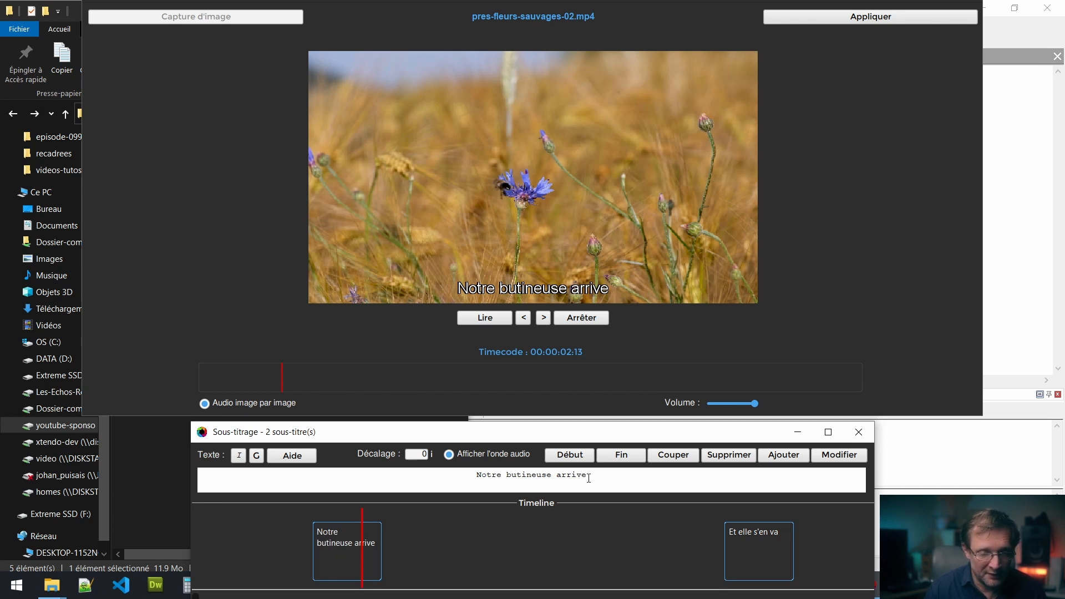
Add an exclamation mark to the second subtitle so it reads "Et elle s'en va !"
click(759, 546)
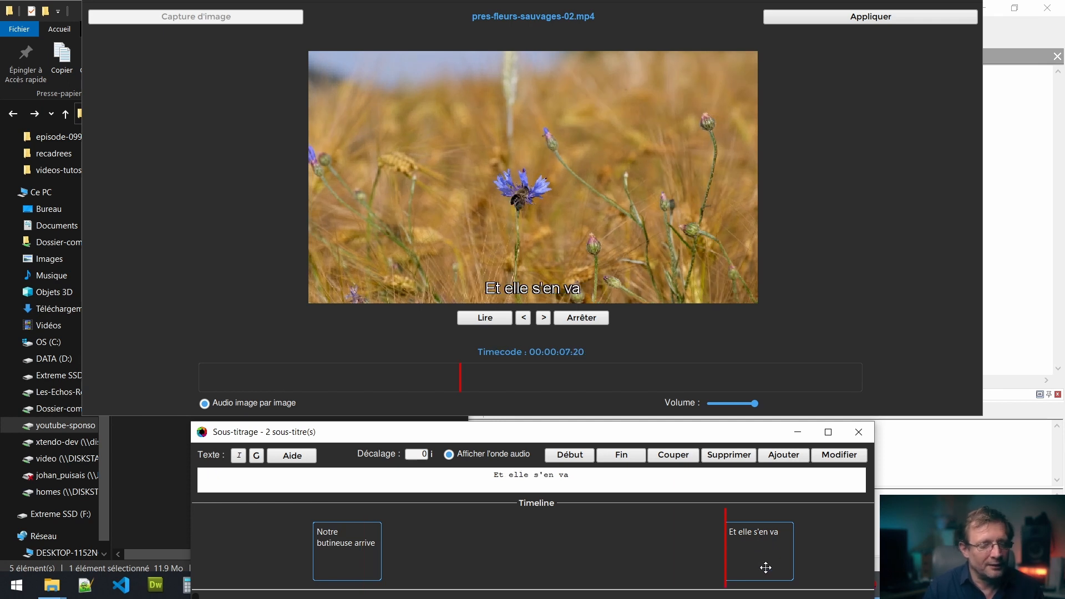
click(577, 476)
text(!)
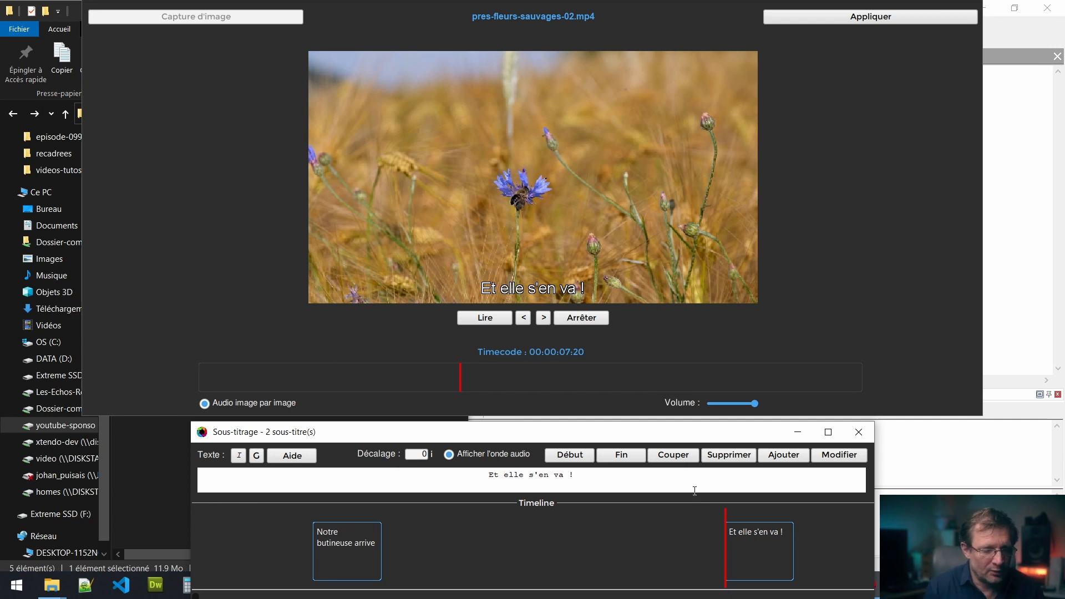
Apply the subtitles, choose to burn them into the video with Graver, and accept the default Arial subtitle style
scroll(572, 538, down, 5)
scroll(571, 538, down, 10)
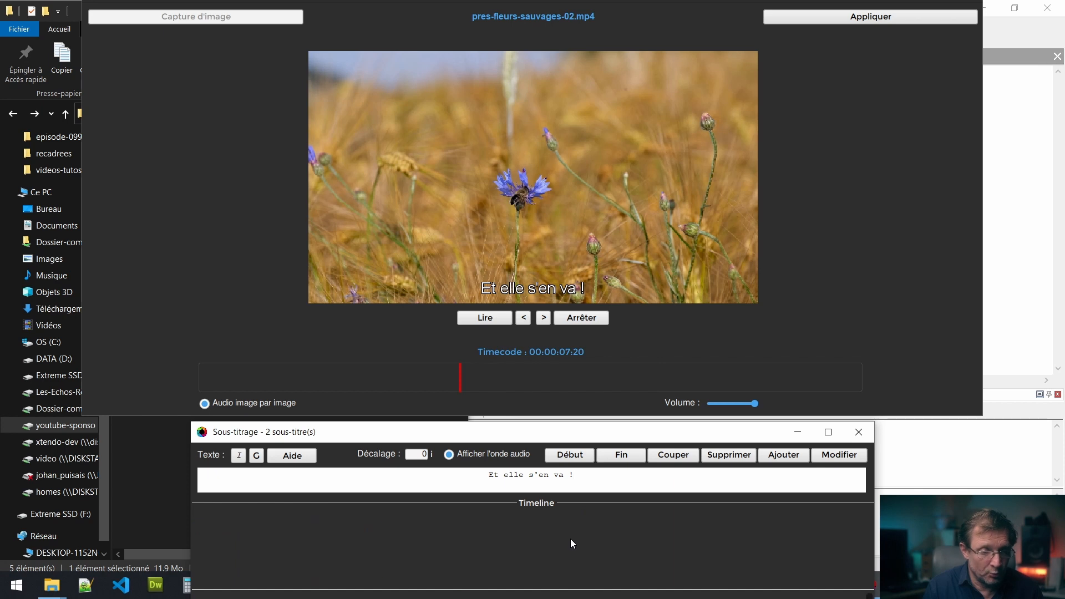
scroll(566, 540, up, 10)
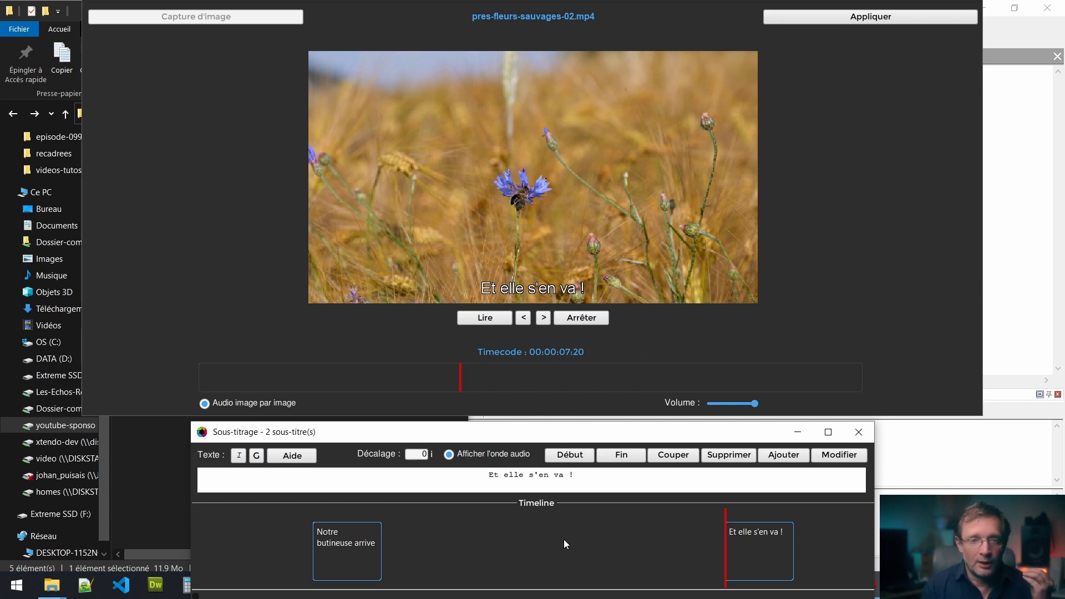
click(871, 19)
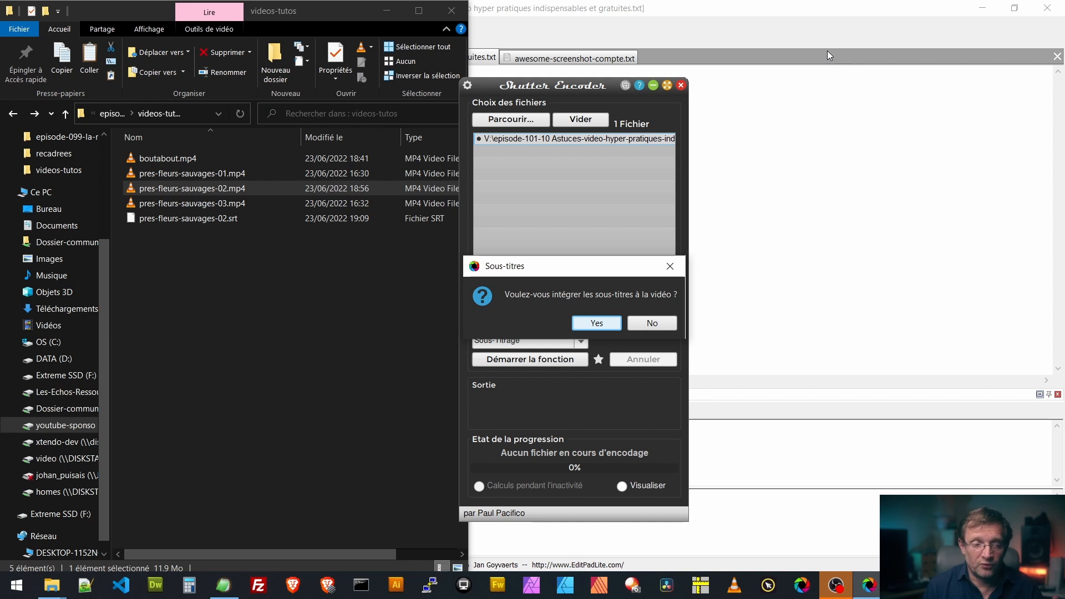
click(591, 326)
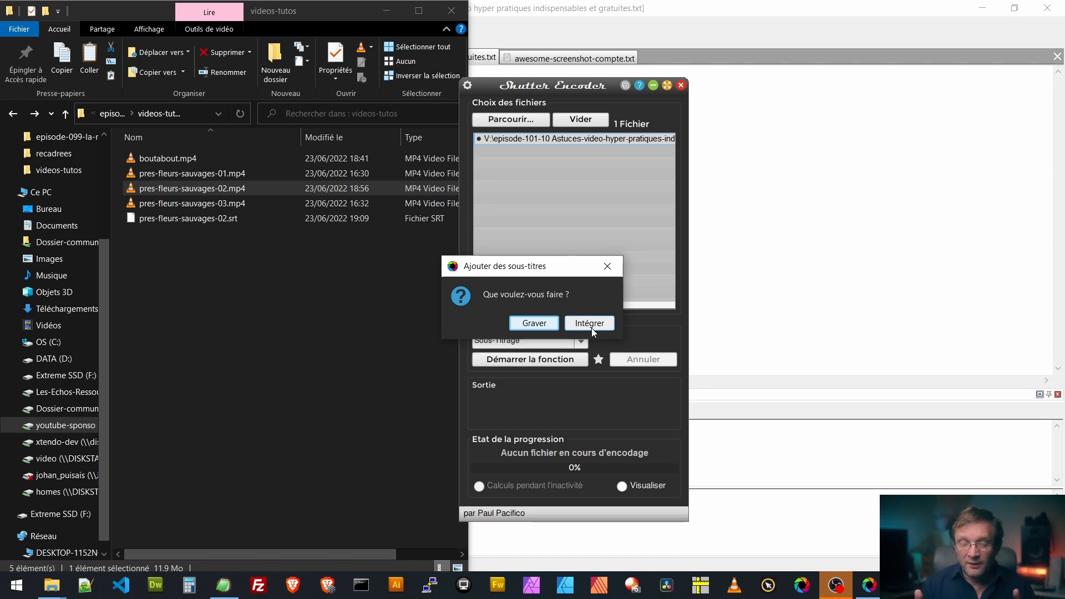
click(531, 324)
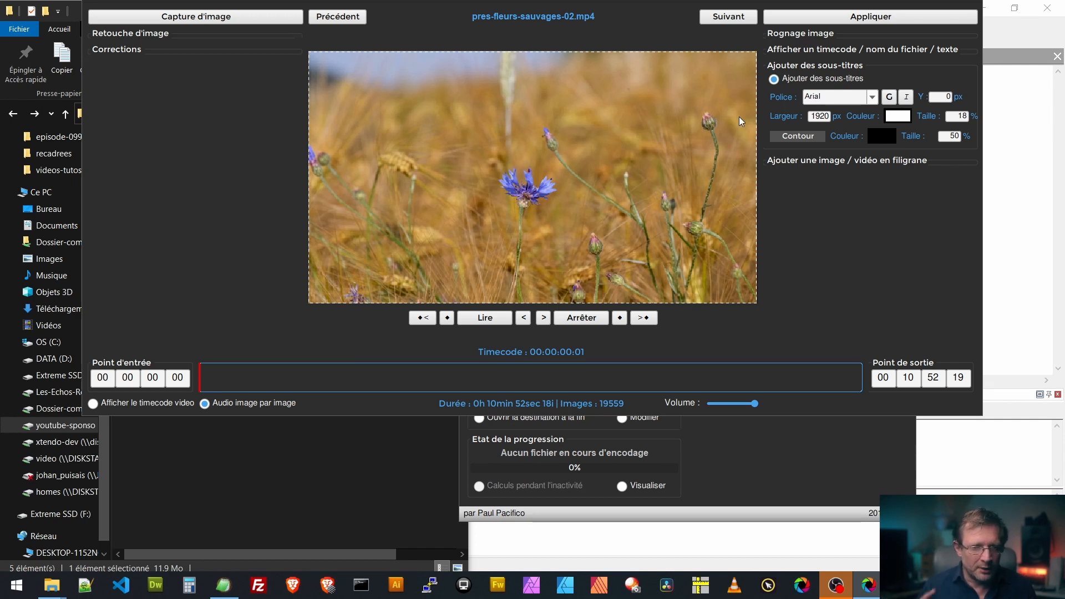
click(871, 17)
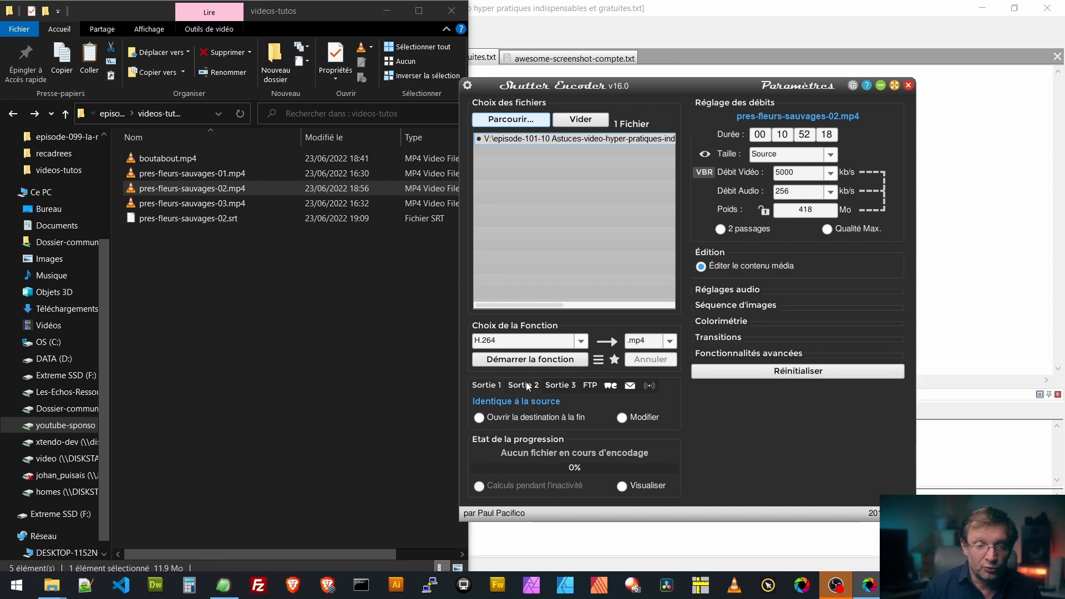
click(546, 360)
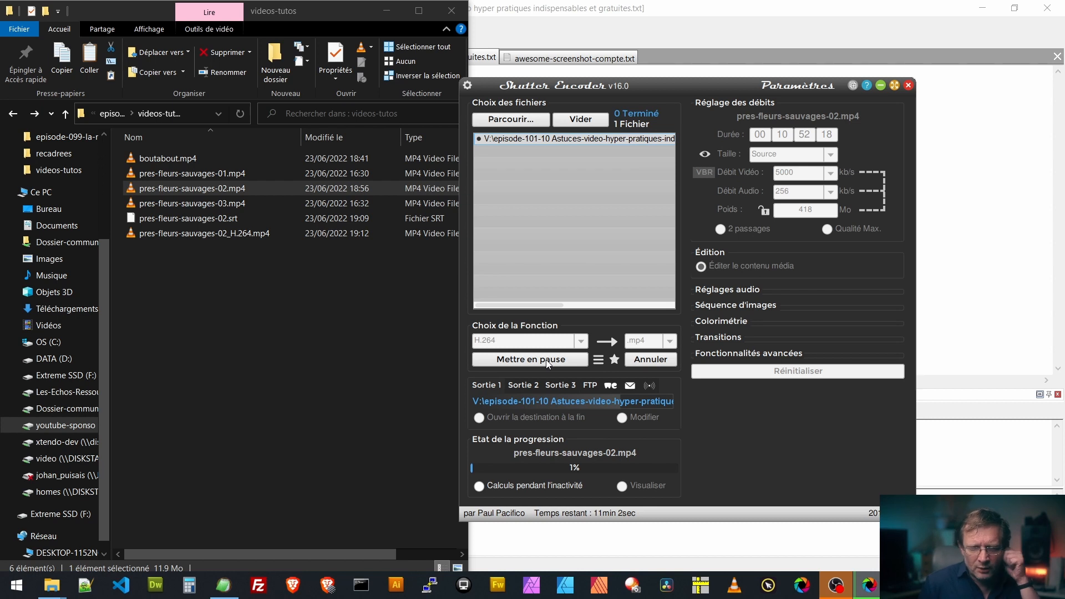
click(650, 359)
click(699, 321)
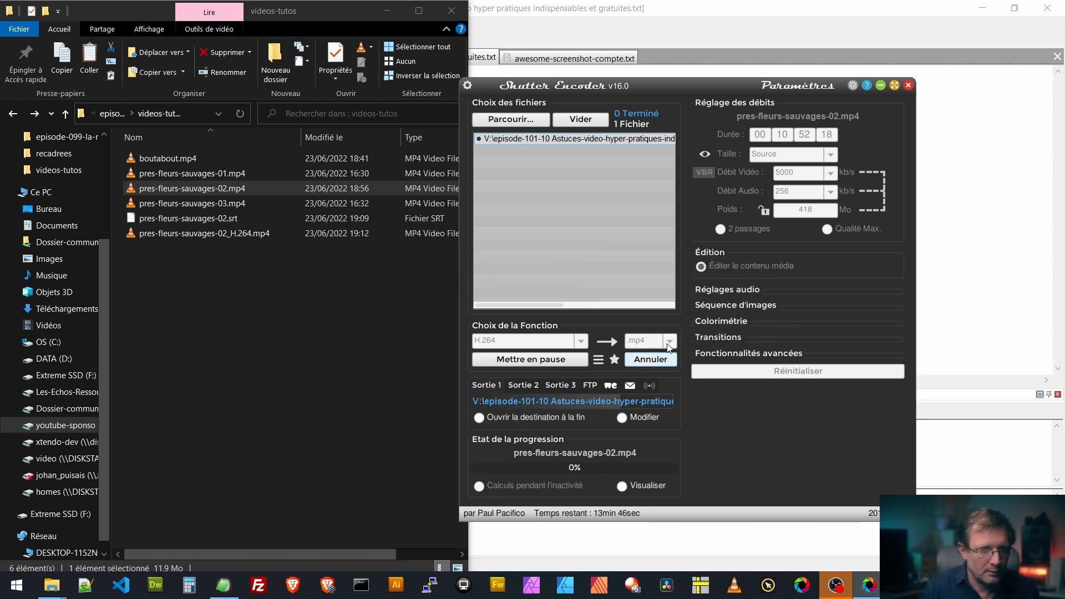
Run the Sous-Titrage function again, close the subtitle editor without edits, and choose to burn the subtitles into the video with Graver
click(542, 340)
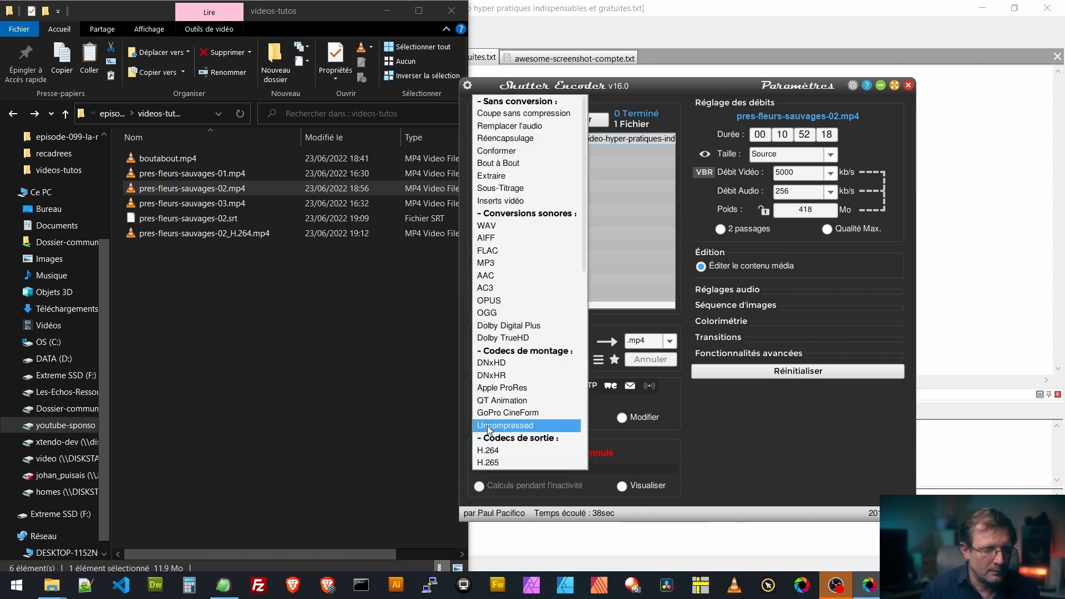
click(516, 190)
click(532, 360)
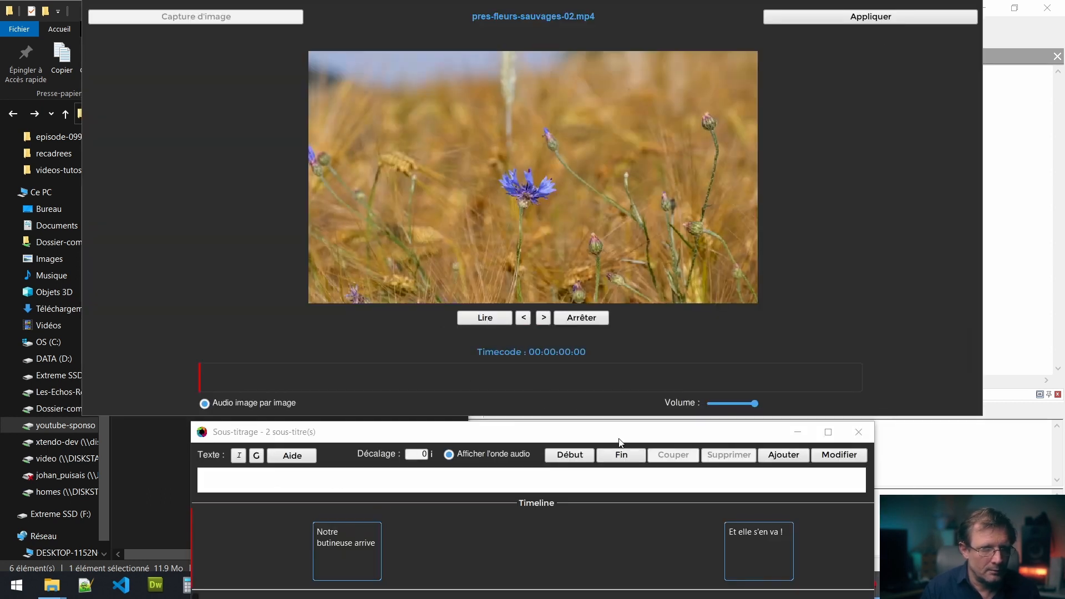
click(858, 432)
click(597, 323)
click(536, 324)
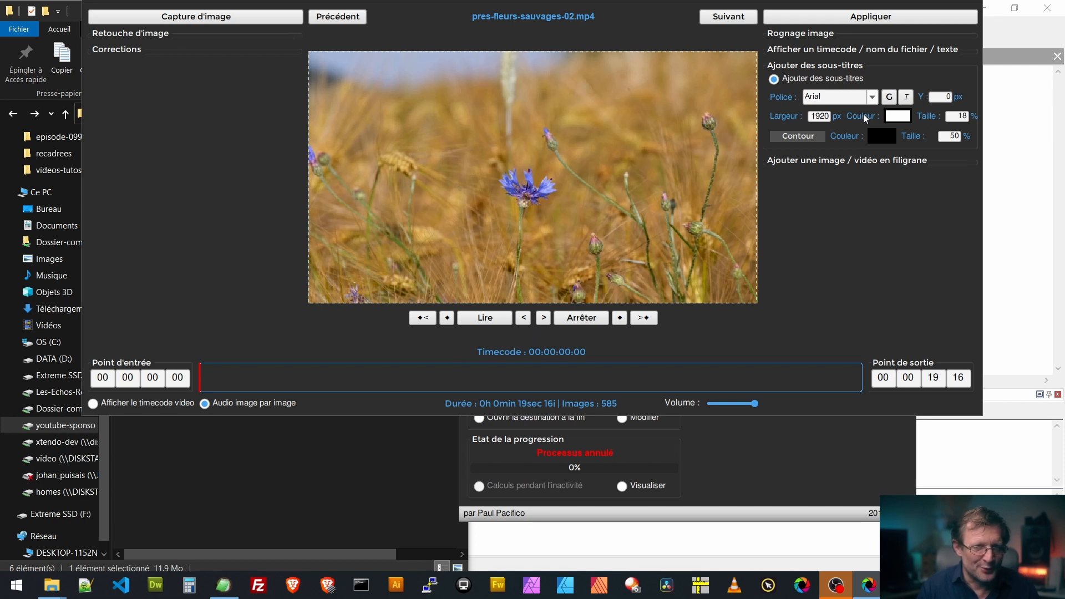
Accept the subtitle style and encode the video as H.264 .mp4, overwriting the existing pres-fleurs-sauvages-02_H.264.mp4
click(880, 16)
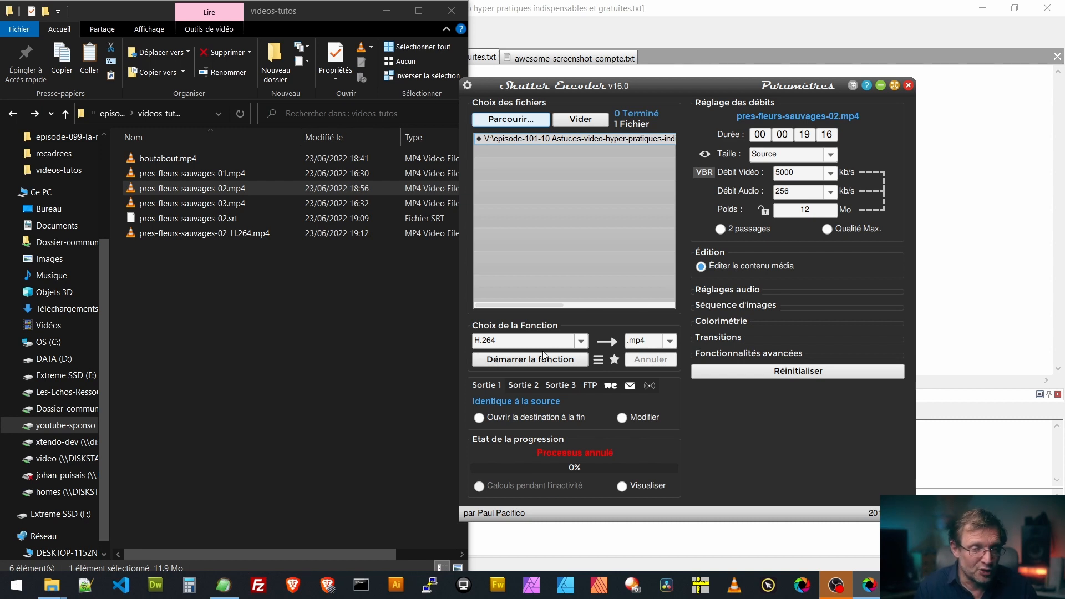
click(532, 362)
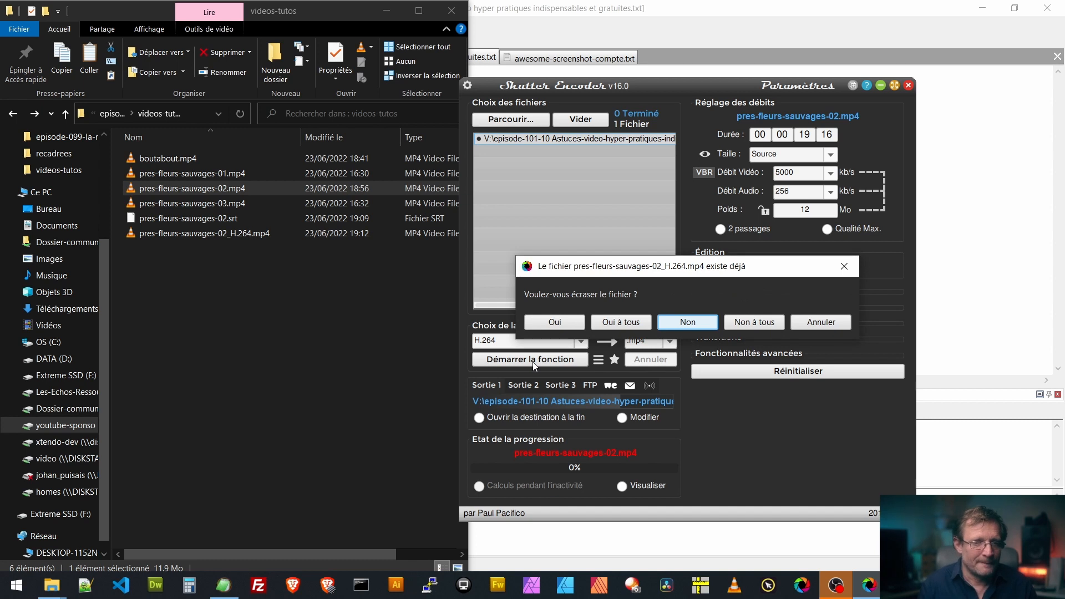
click(558, 325)
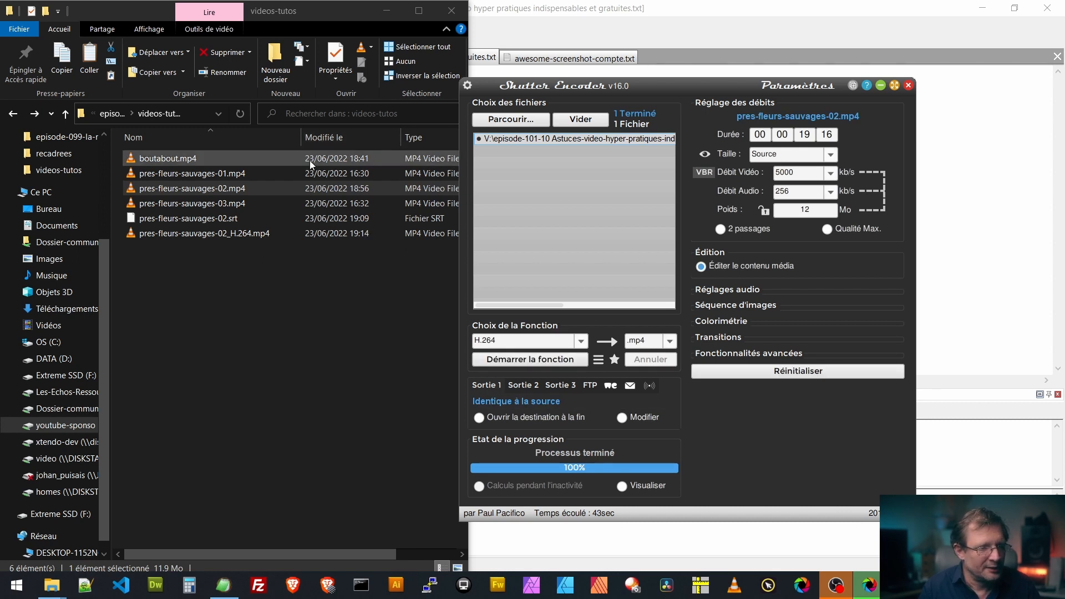
Play the encoded pres-fleurs-sauvages-02_H.264.mp4 in VLC to check the burned-in subtitles
click(194, 233)
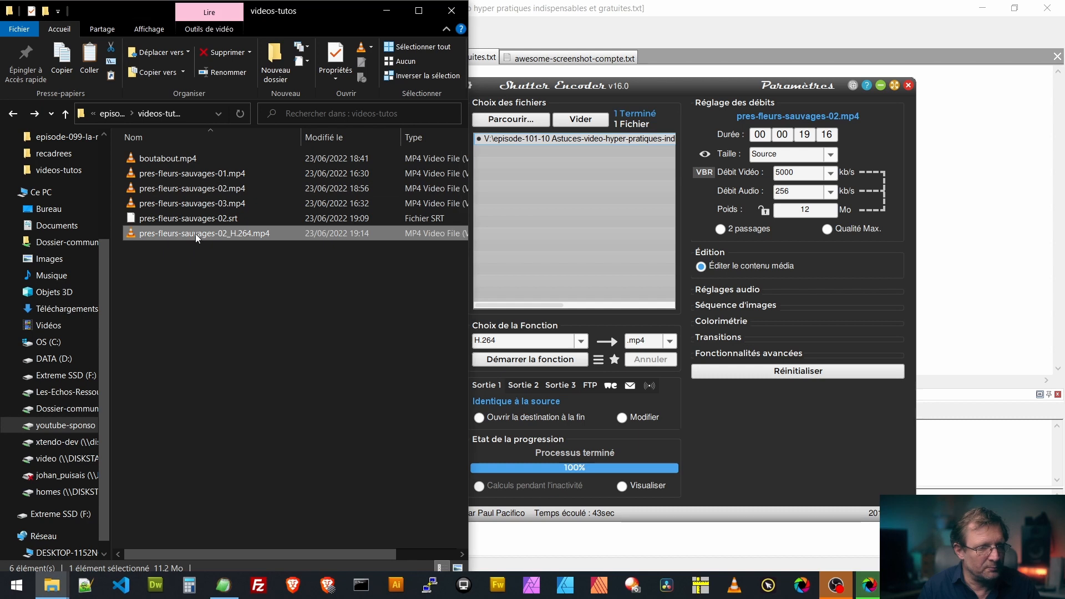
right_click(195, 235)
click(48, 220)
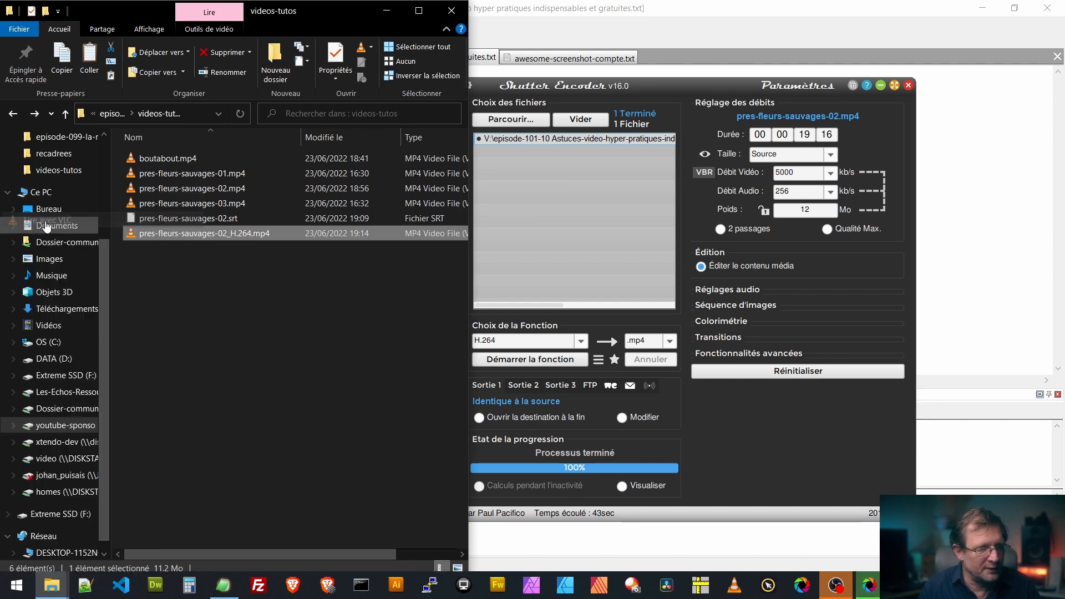